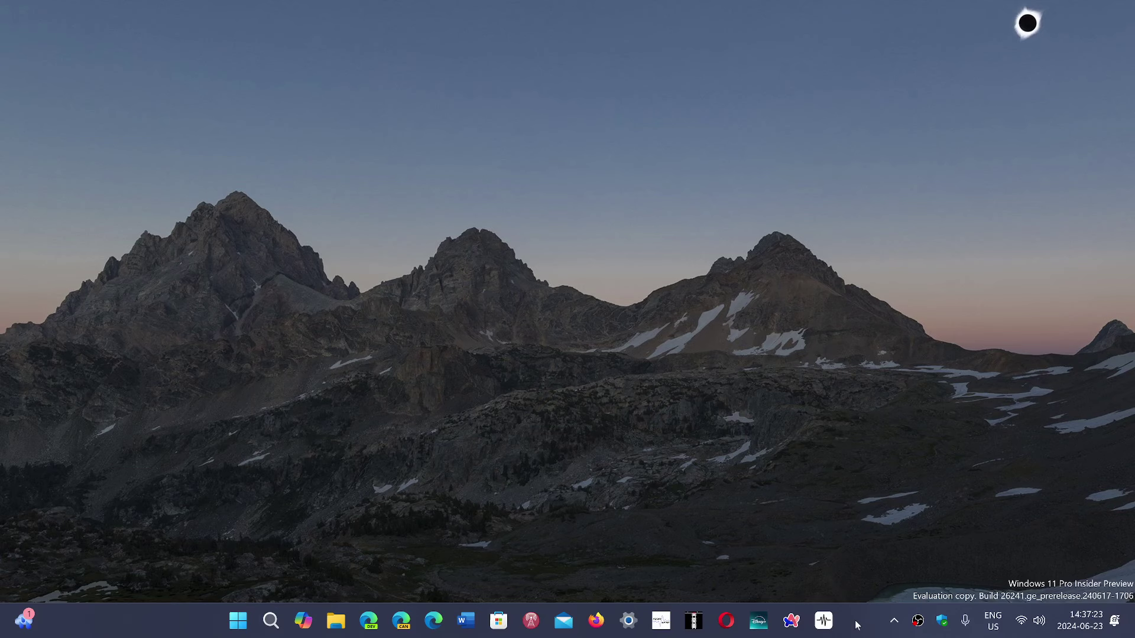
Unpin the Arc browser icon from the taskbar.
right_click(793, 622)
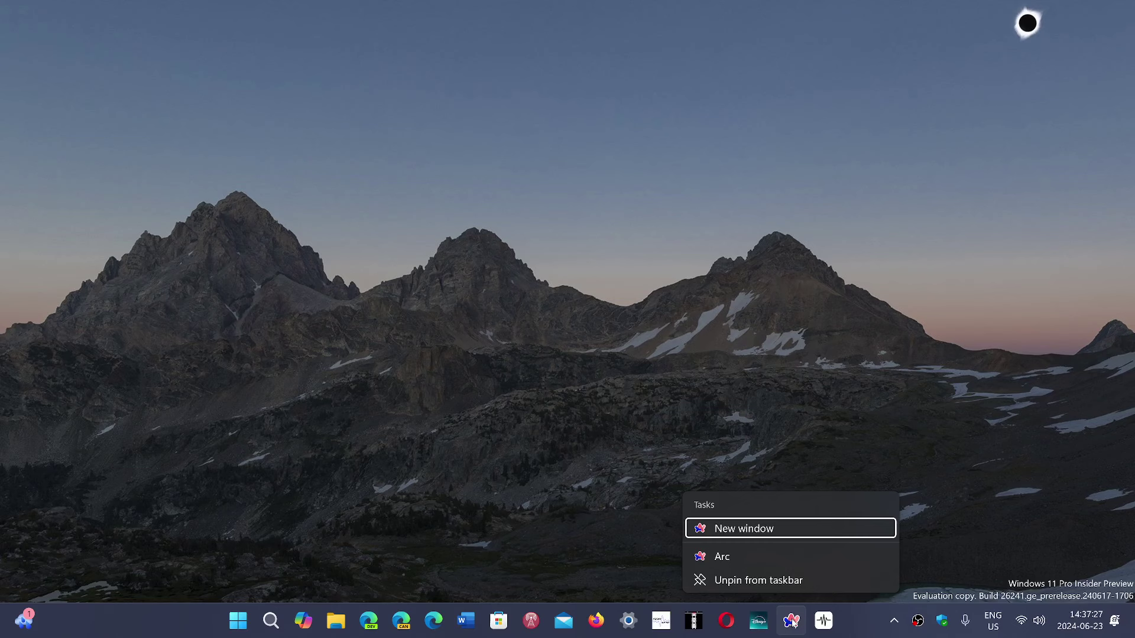
left_click(783, 580)
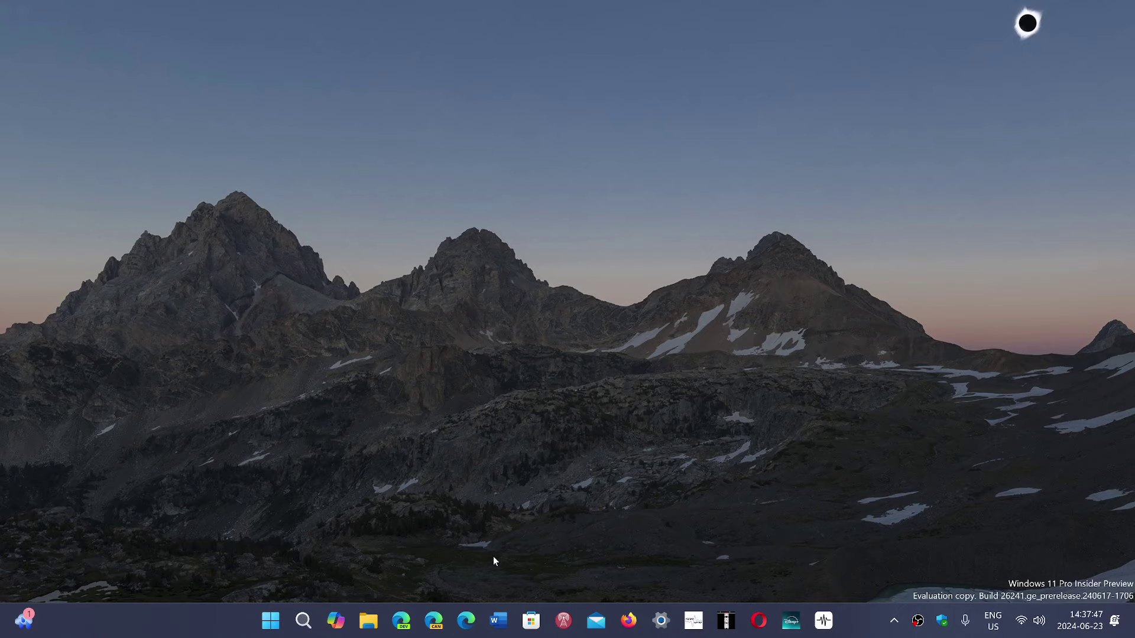
left_click(462, 622)
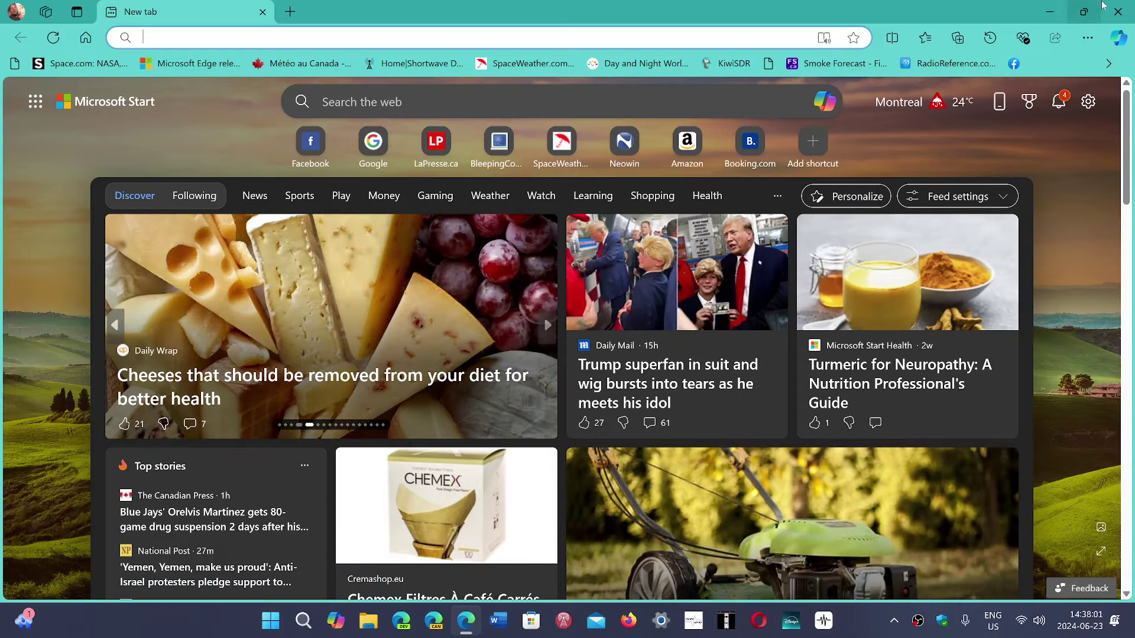
left_click(1117, 12)
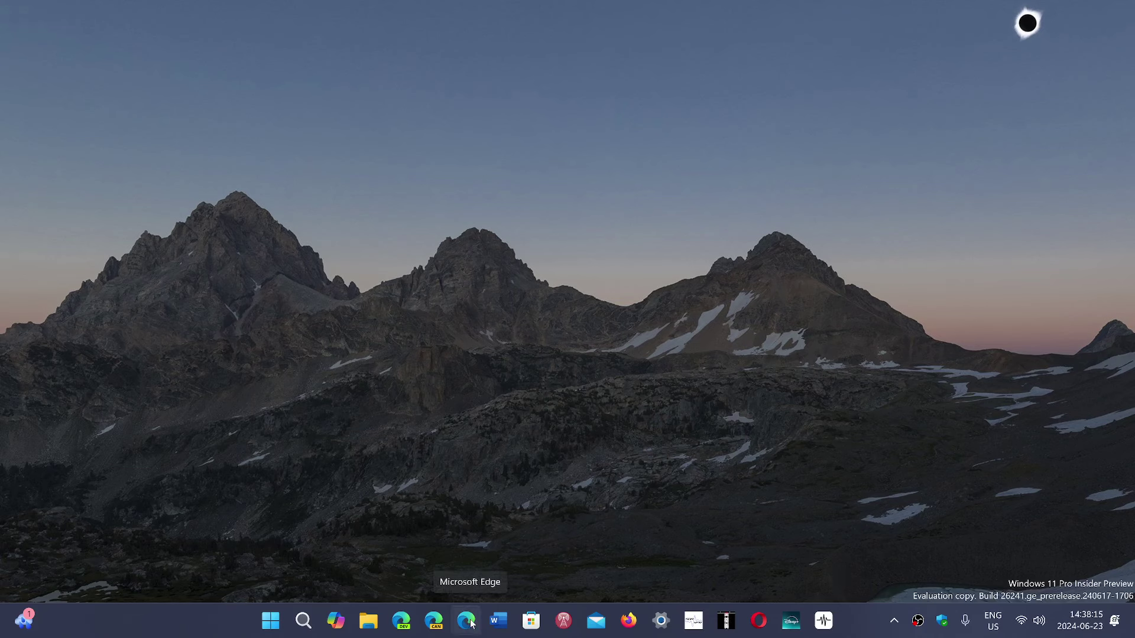
left_click(501, 622)
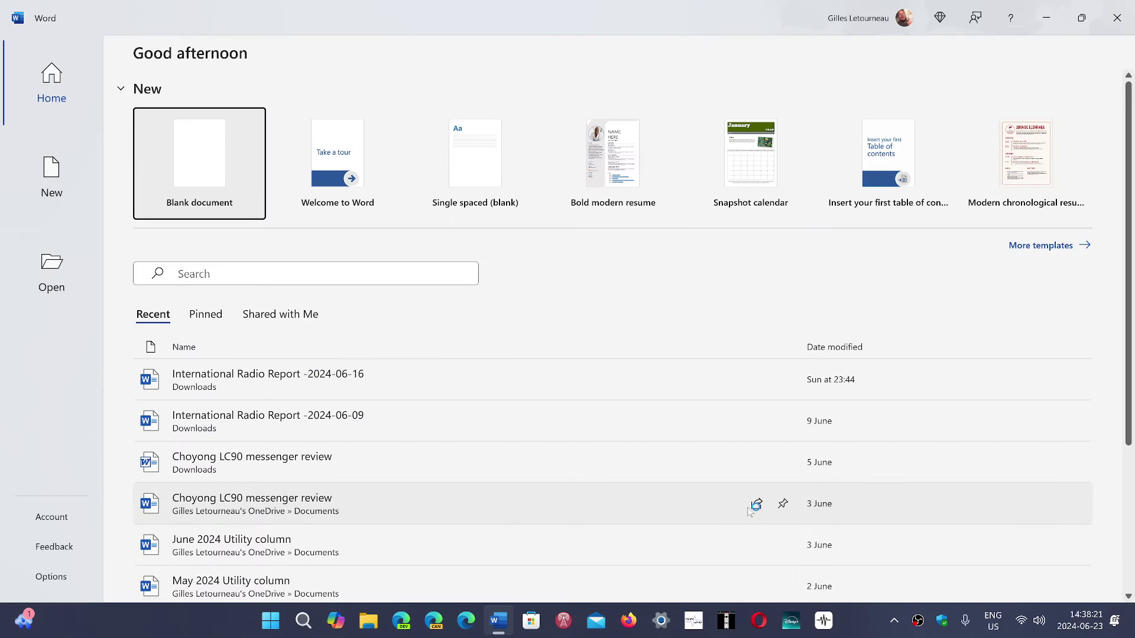
key("Escape")
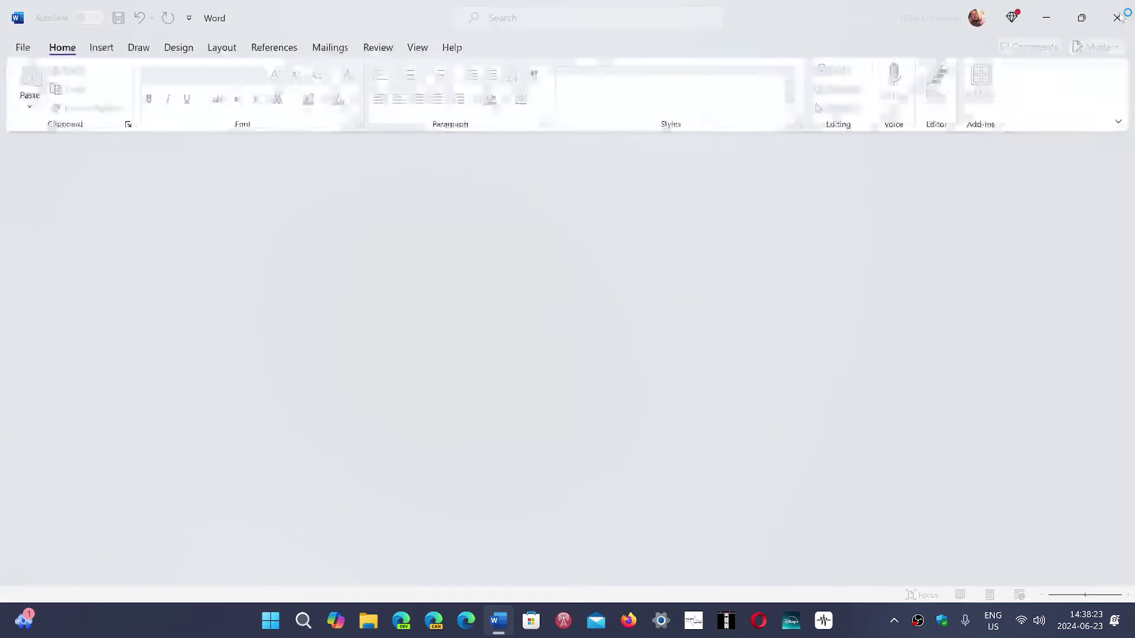
left_click(1116, 18)
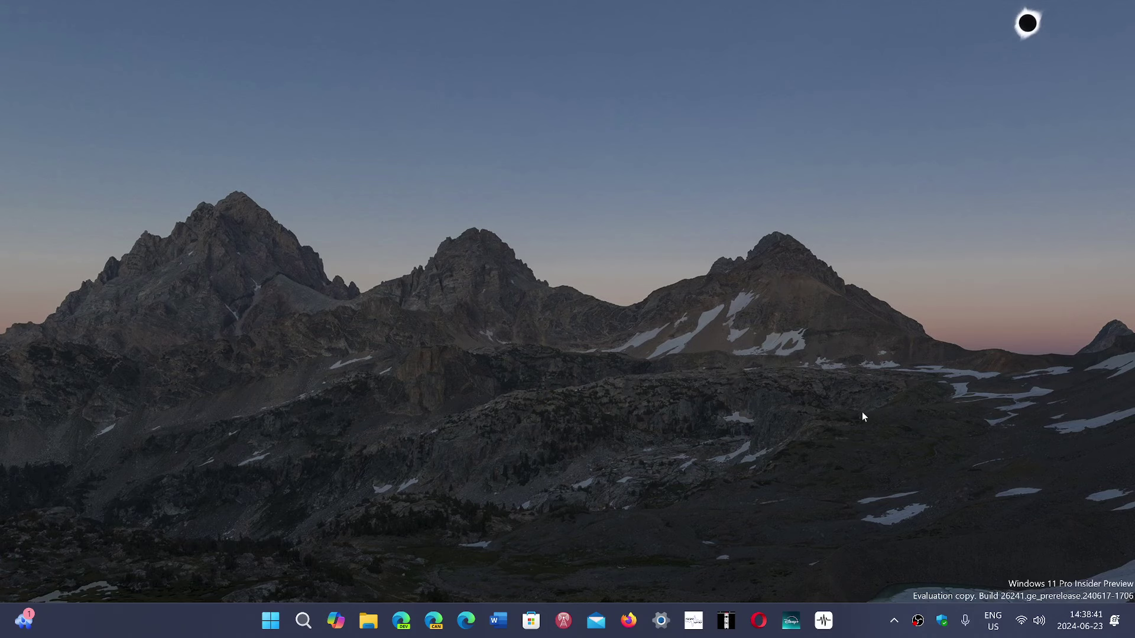
Unpin both Disney+ and Opera from the taskbar.
right_click(792, 622)
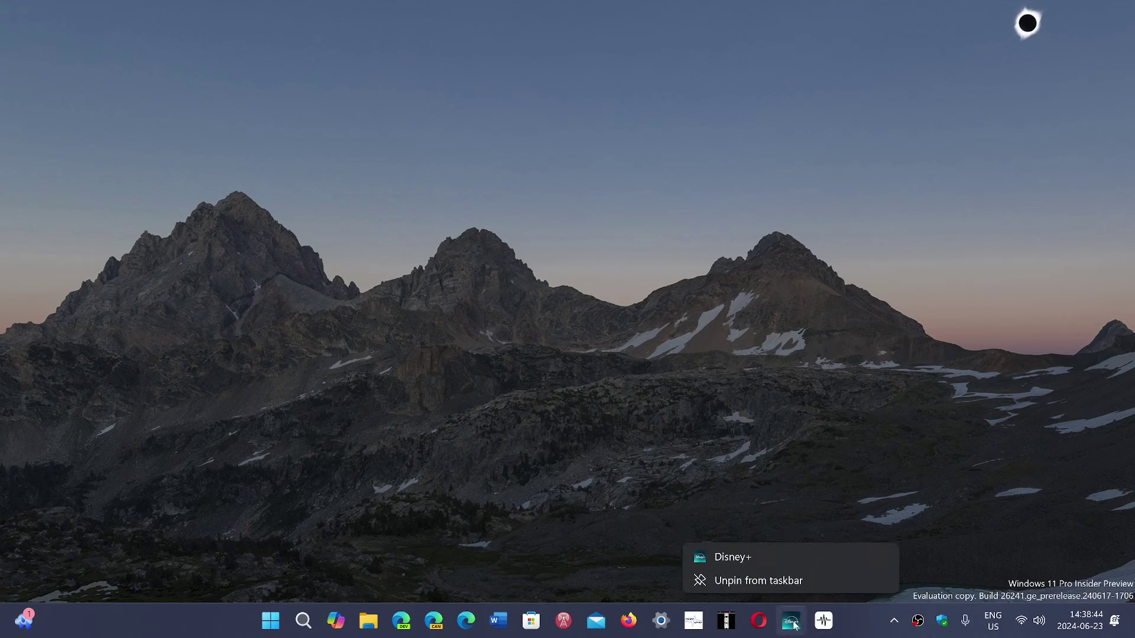
left_click(768, 581)
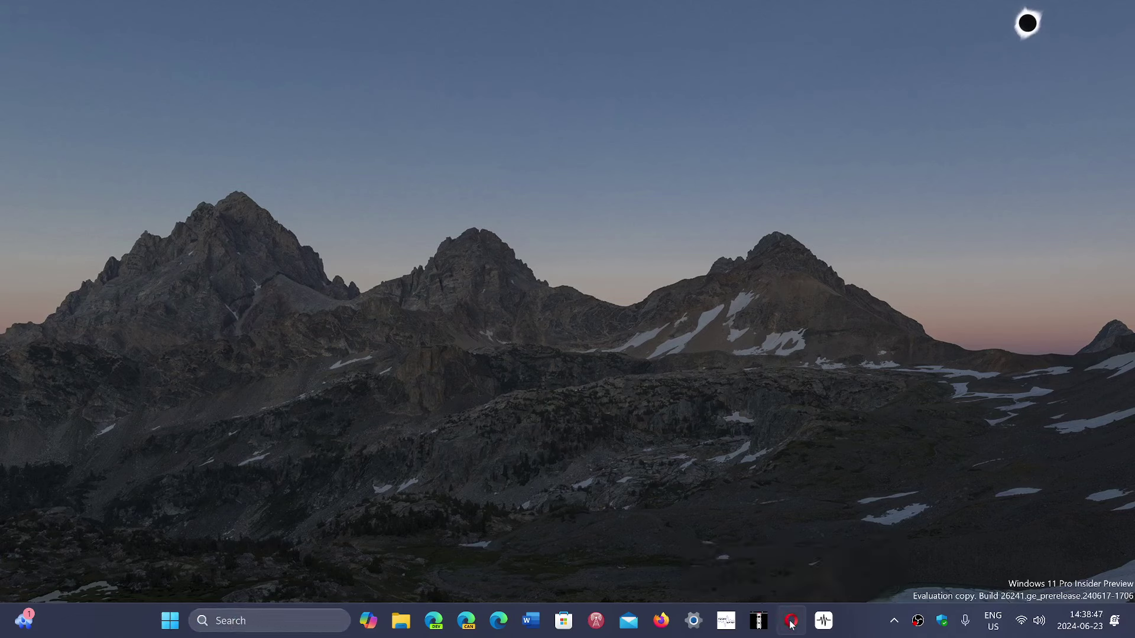
right_click(792, 625)
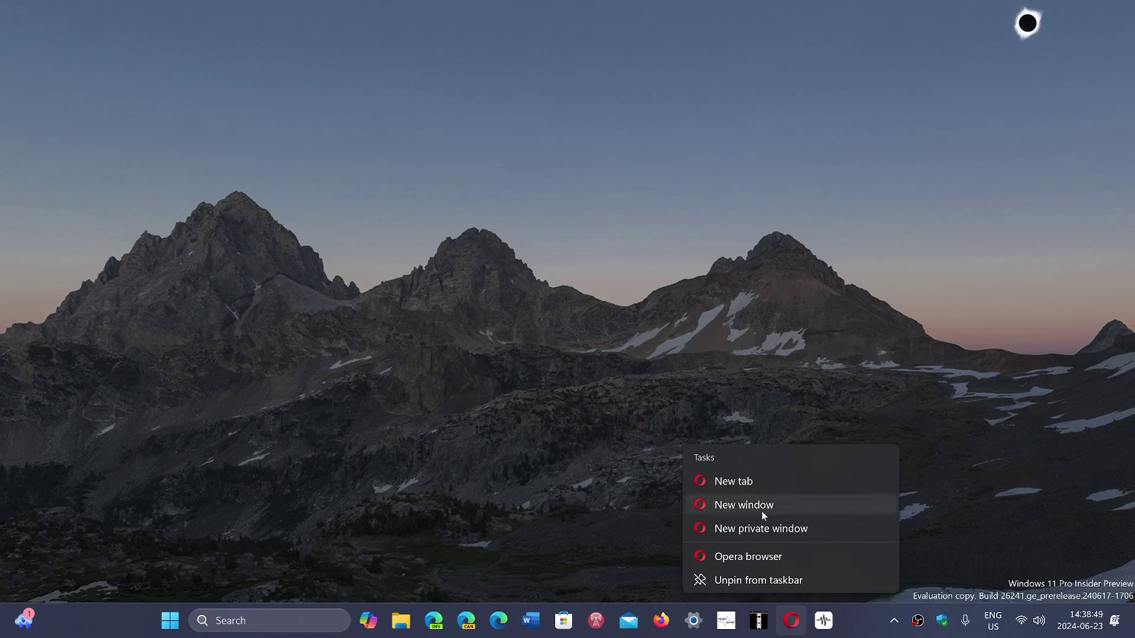
left_click(785, 583)
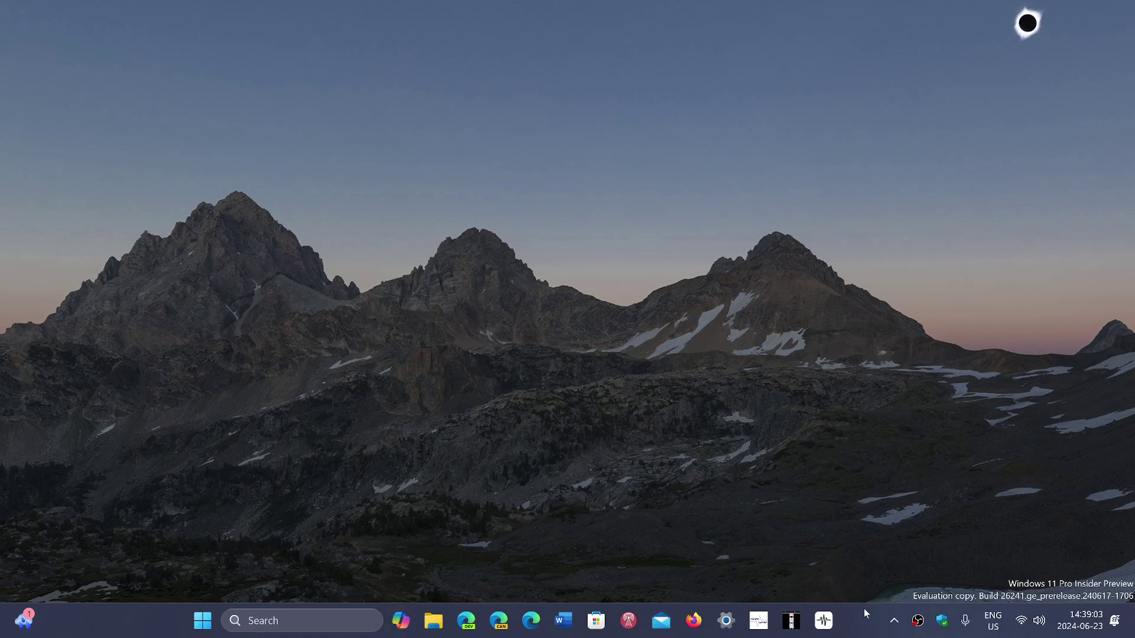
Glance at the hidden notification-area icons, then bring up the taskbar's context menu.
left_click(896, 629)
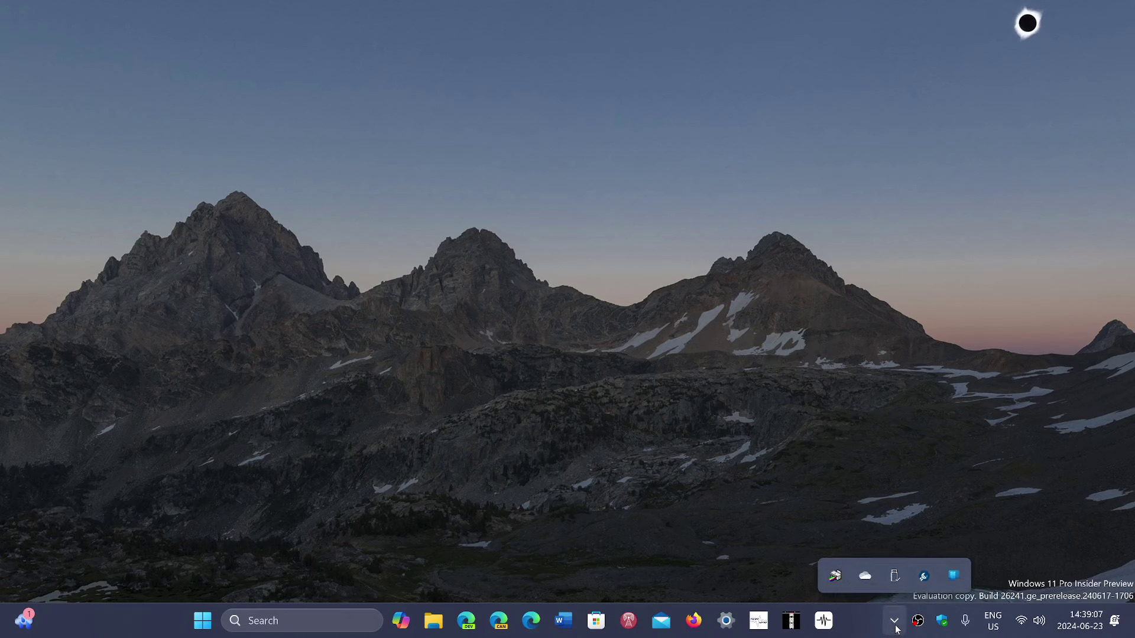
left_click(755, 544)
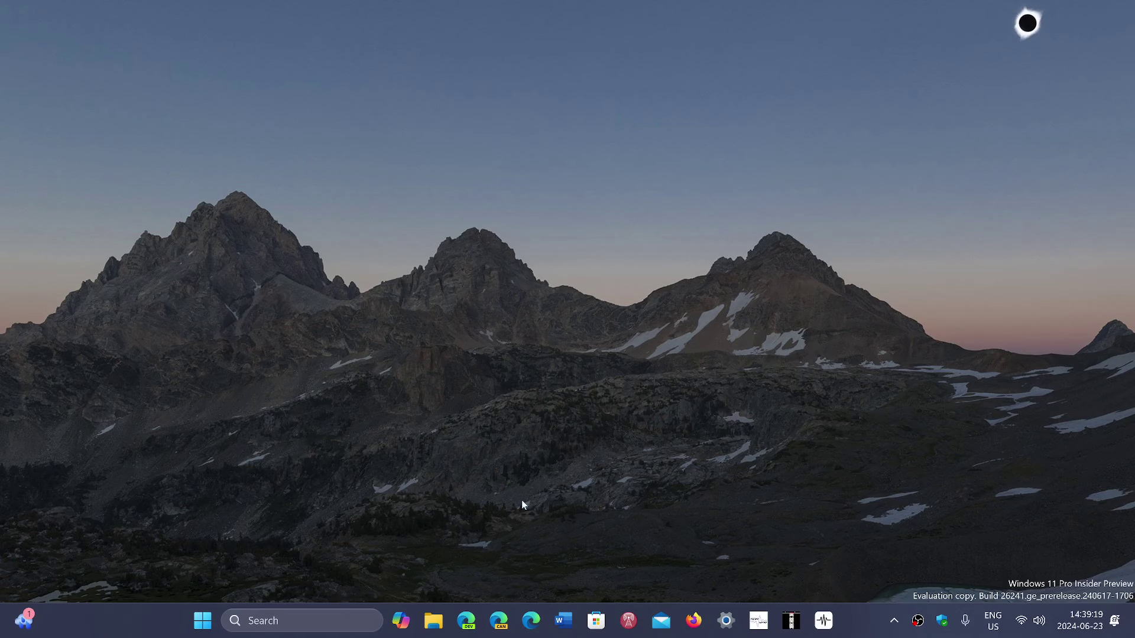
right_click(855, 618)
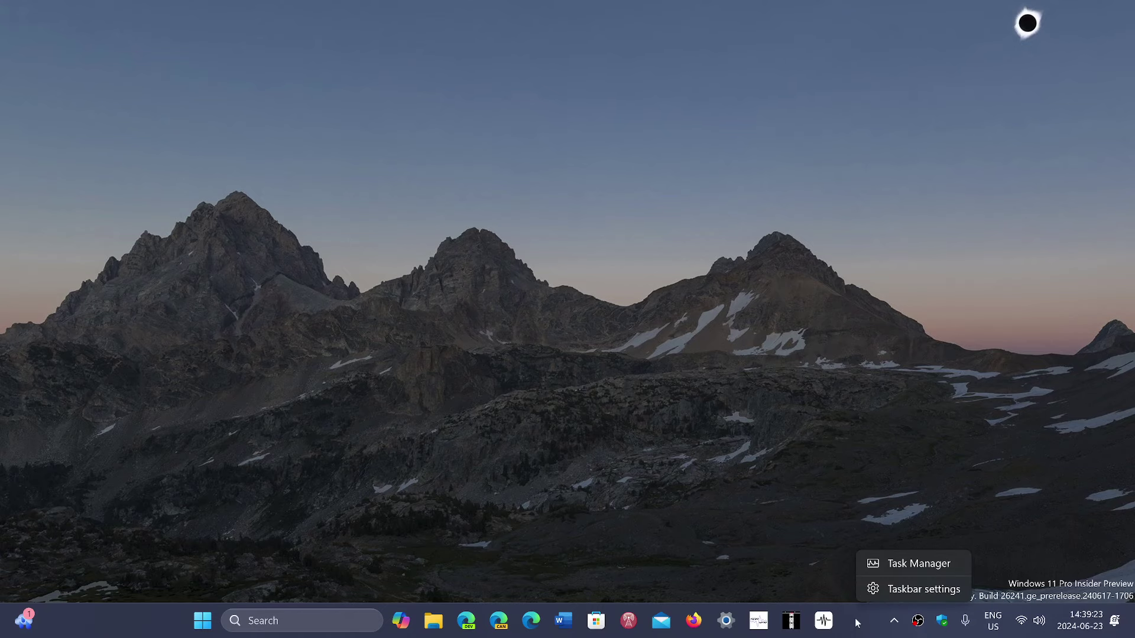
In Taskbar settings, switch Widgets off and expand Taskbar behaviours.
left_click(907, 591)
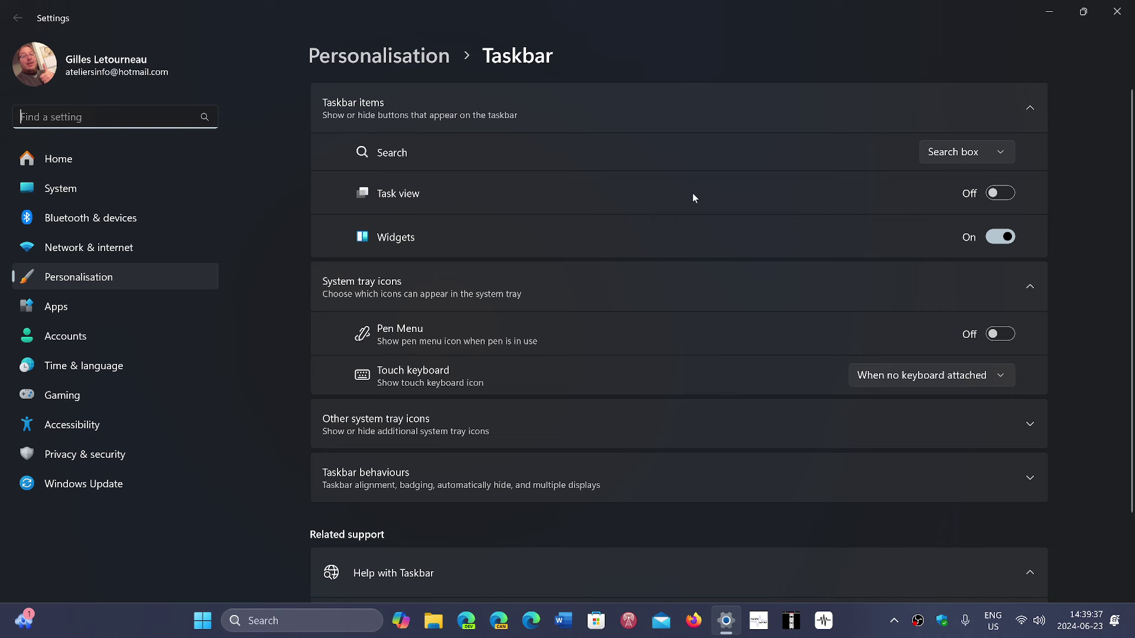
left_click(997, 237)
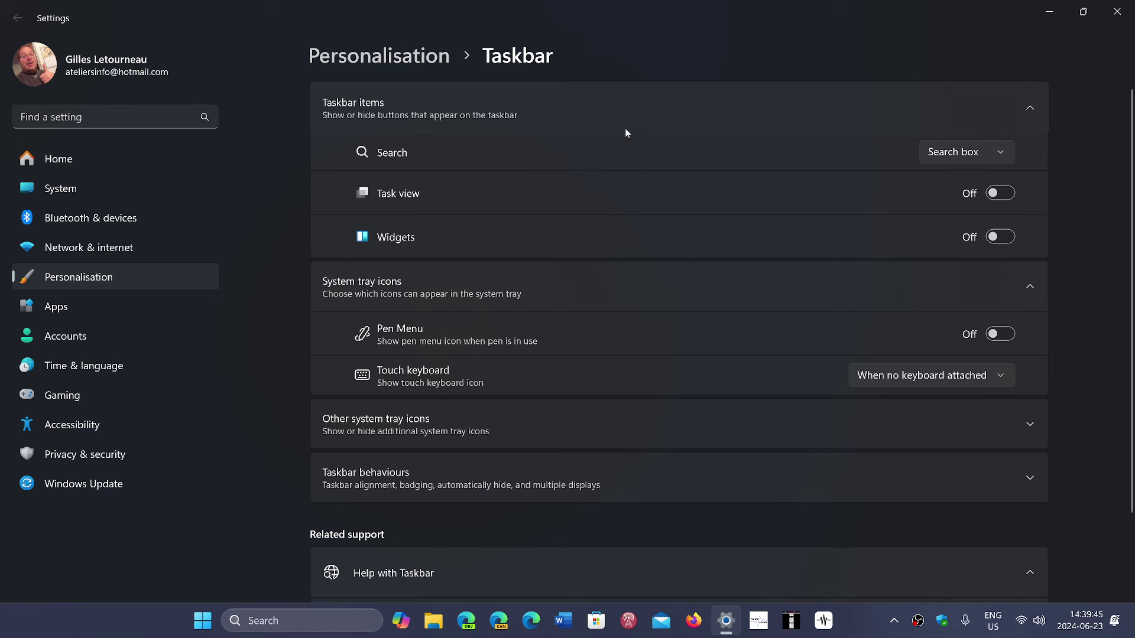
left_click(613, 485)
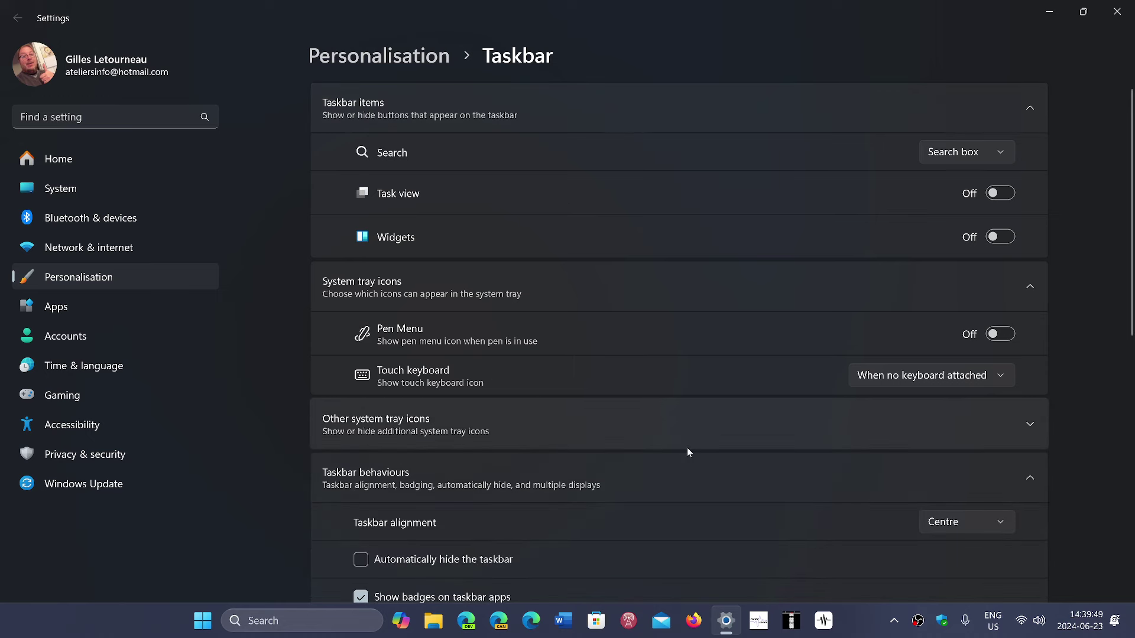
scroll(686, 452, "down", 3)
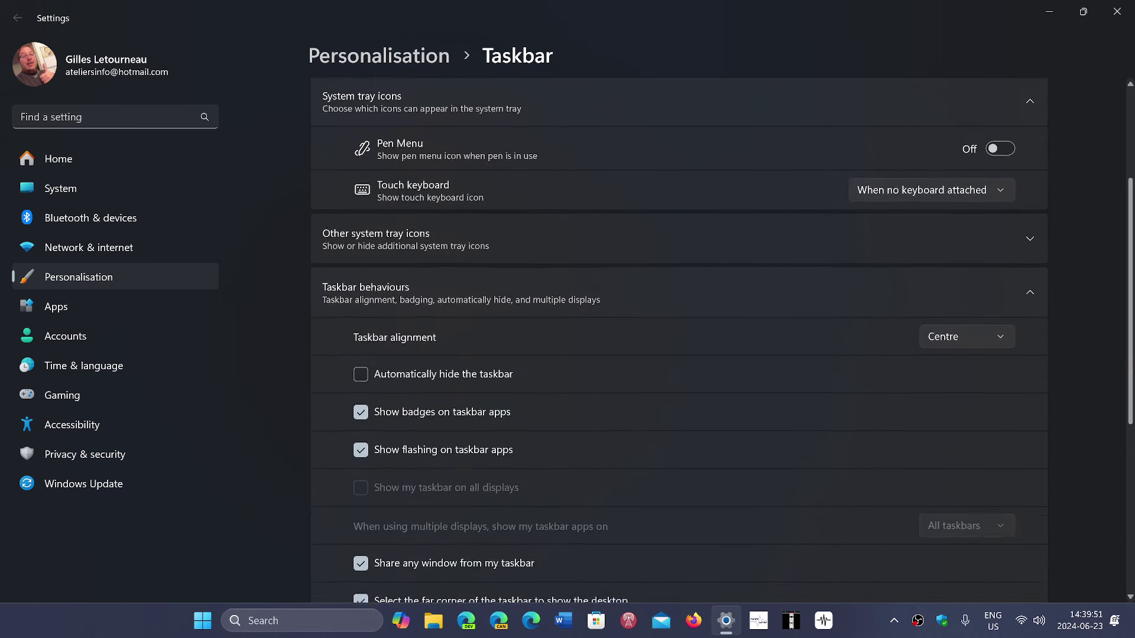
scroll(686, 452, "down", 2)
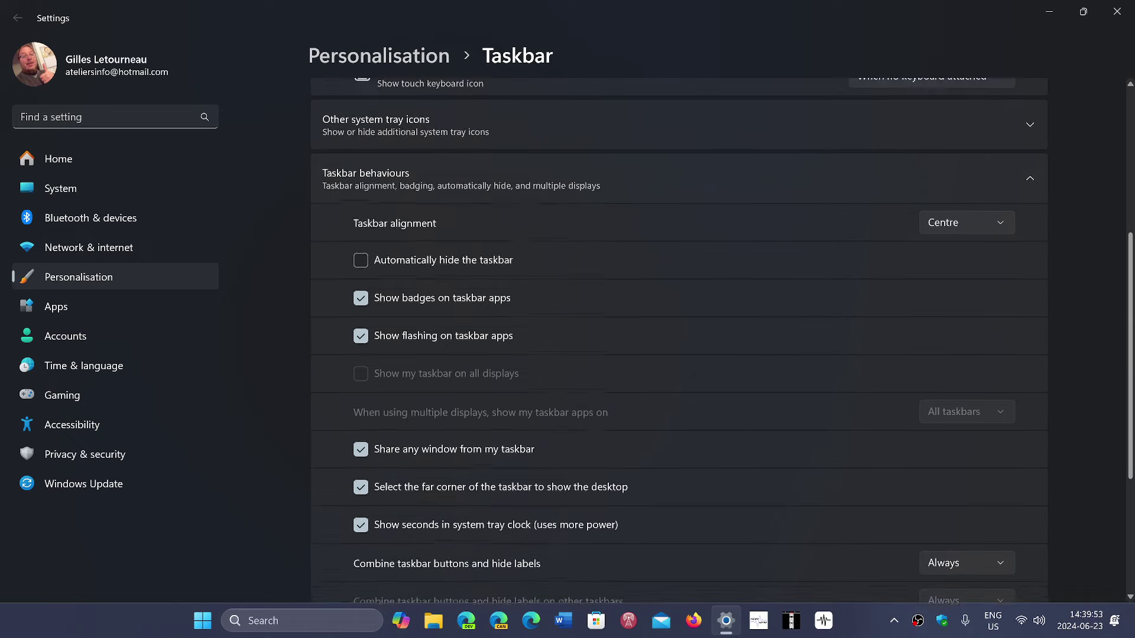
scroll(1132, 504, "down", 3)
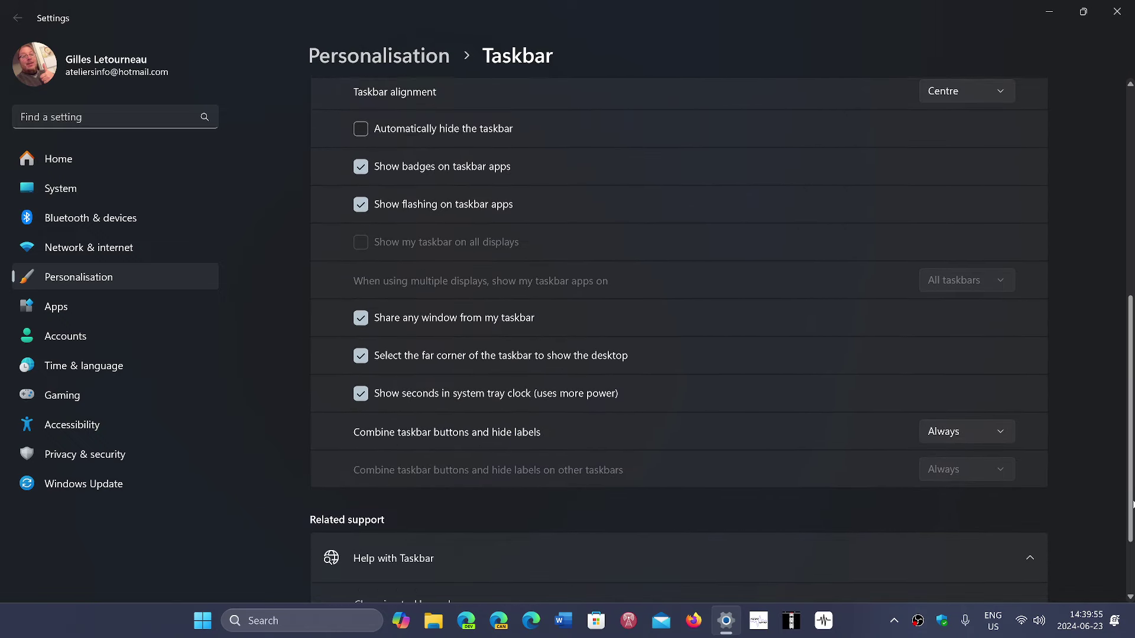
left_click_drag(1131, 504, 1083, 369)
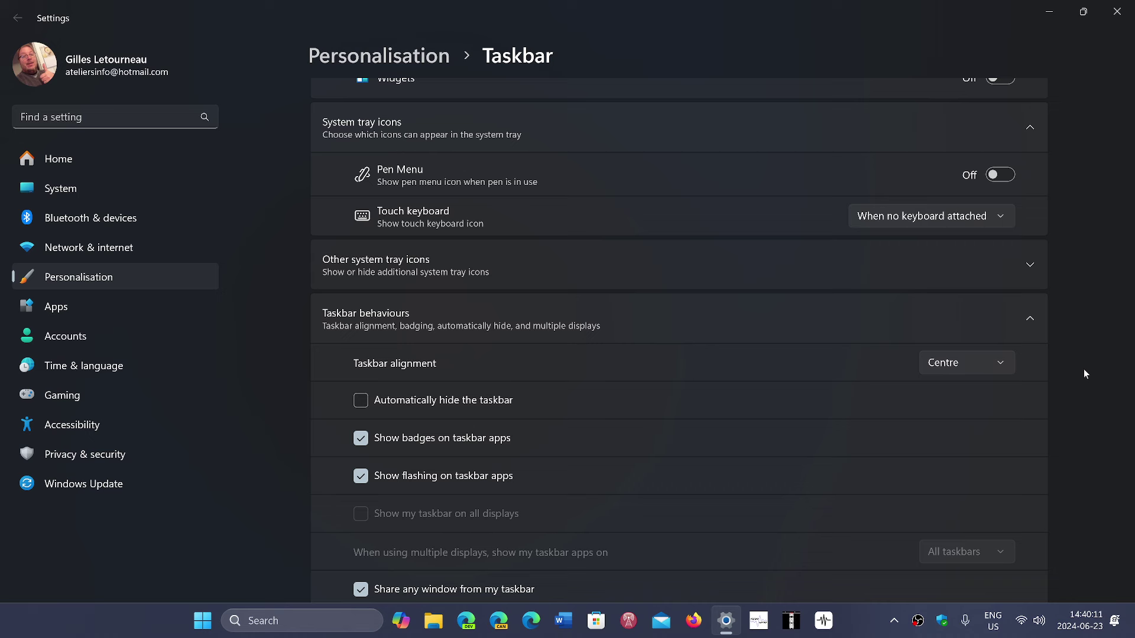
left_click(983, 365)
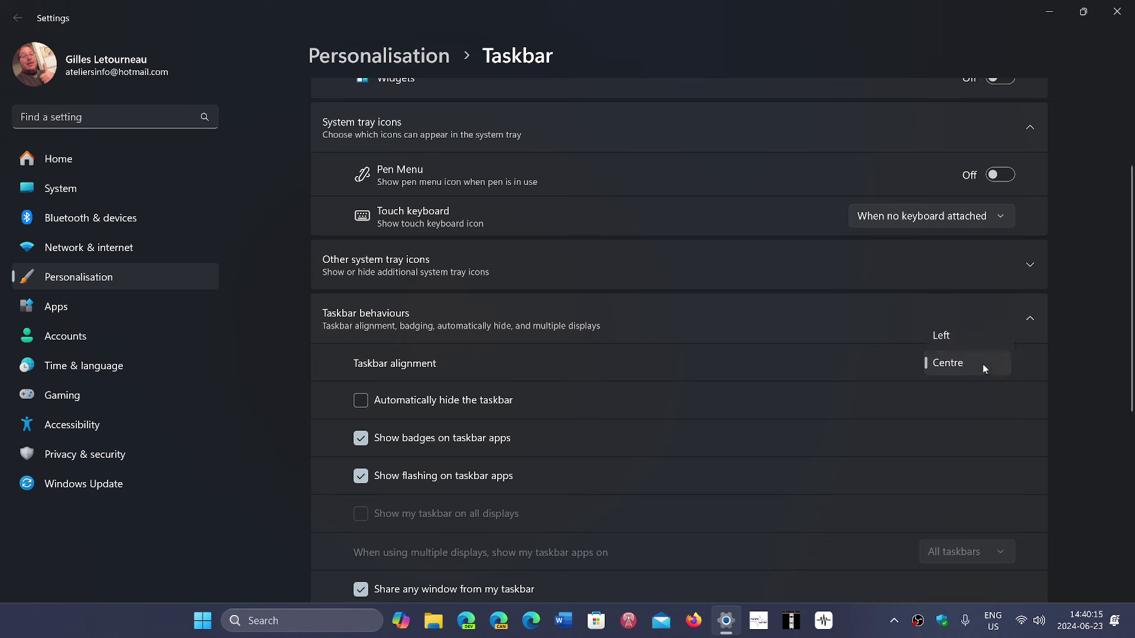
left_click(967, 338)
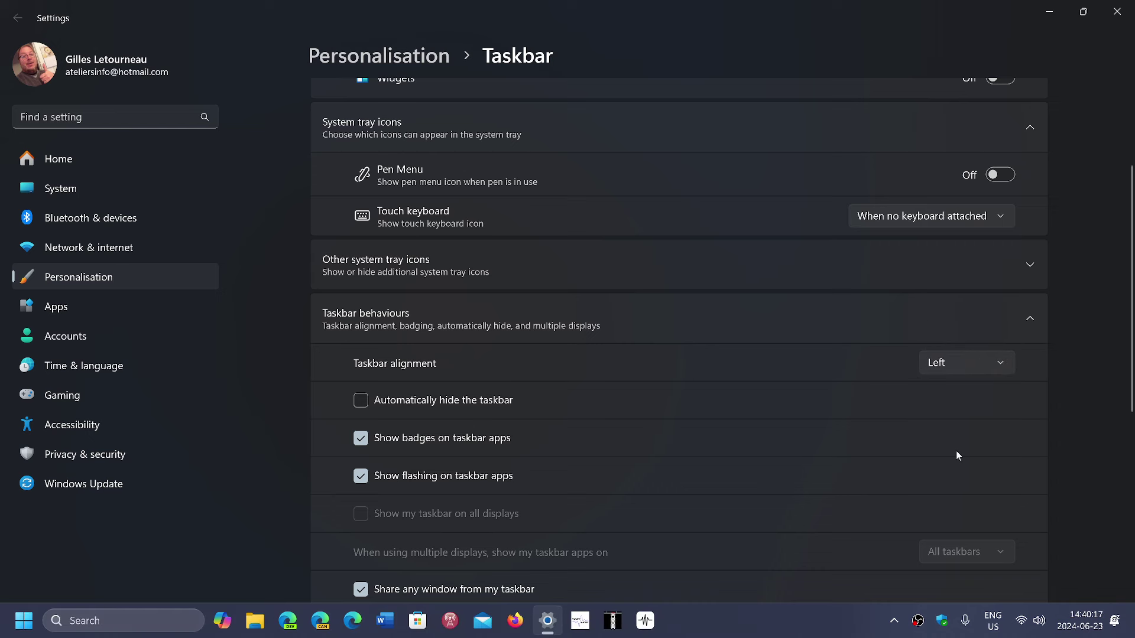
left_click(963, 364)
left_click(956, 393)
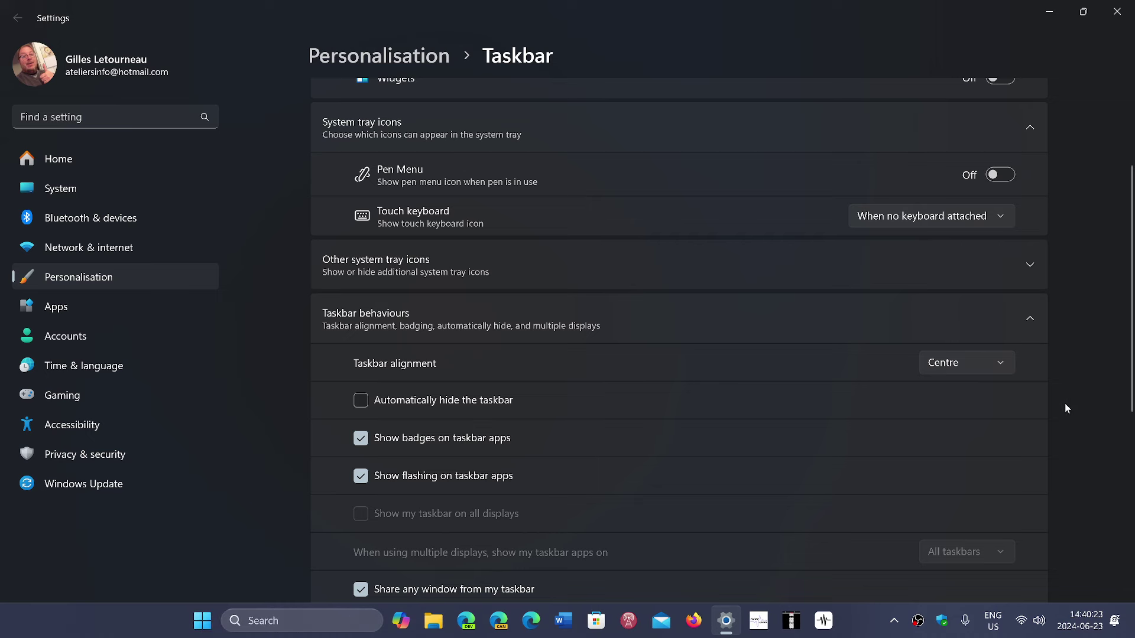
Expand the Other system tray icons list to review which icons are On or Off.
scroll(1065, 403, "up", 3)
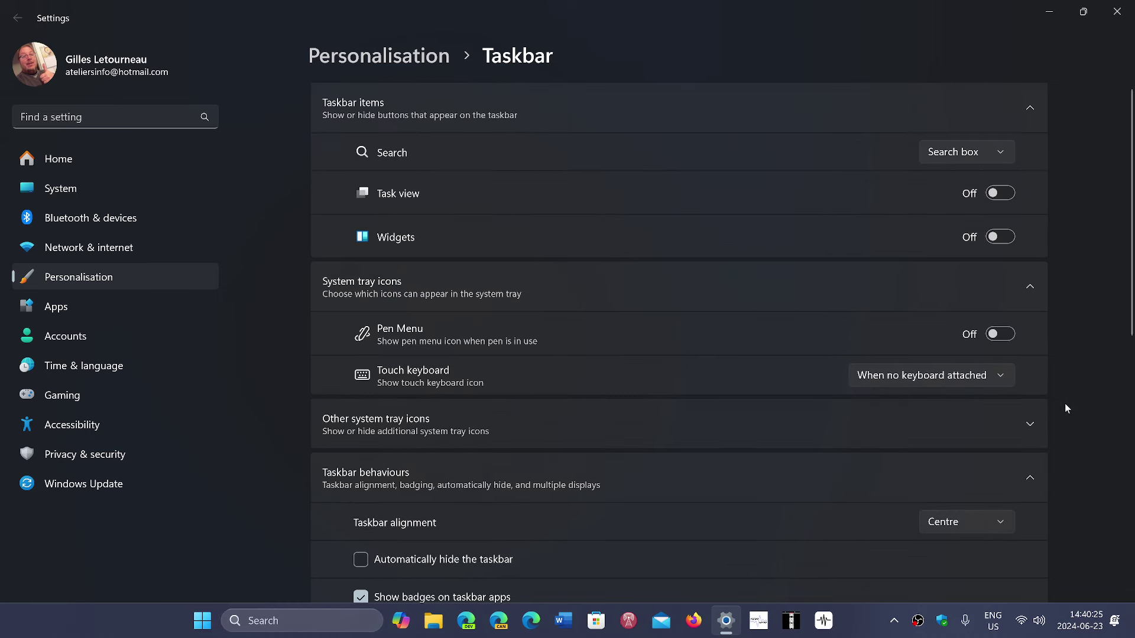
left_click(1009, 422)
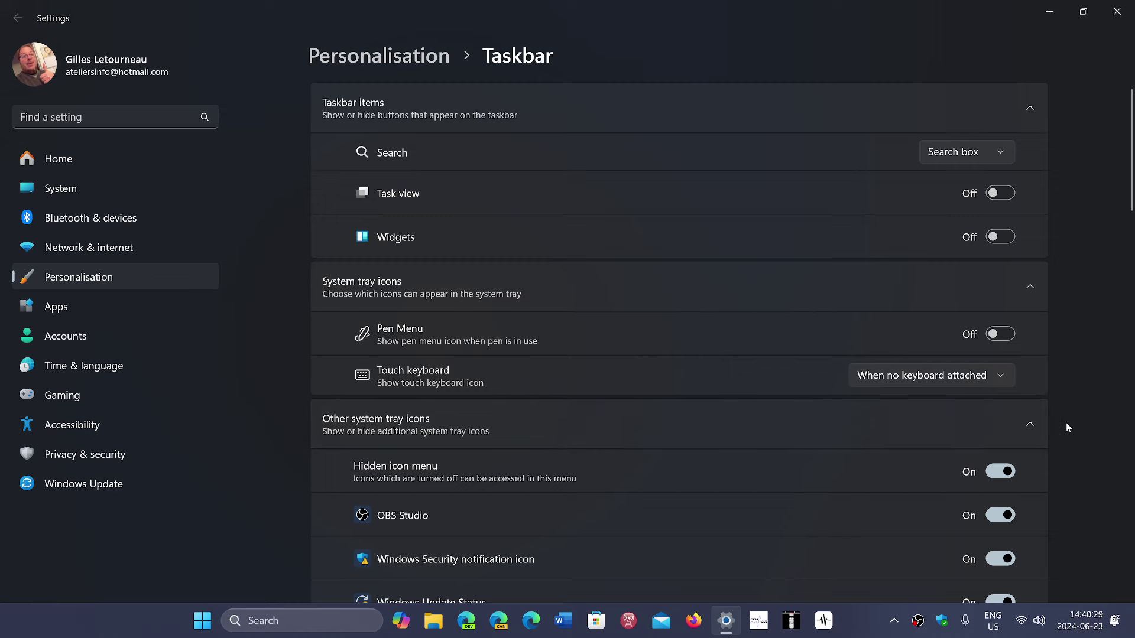
scroll(1065, 423, "down", 20)
scroll(1065, 423, "up", 20)
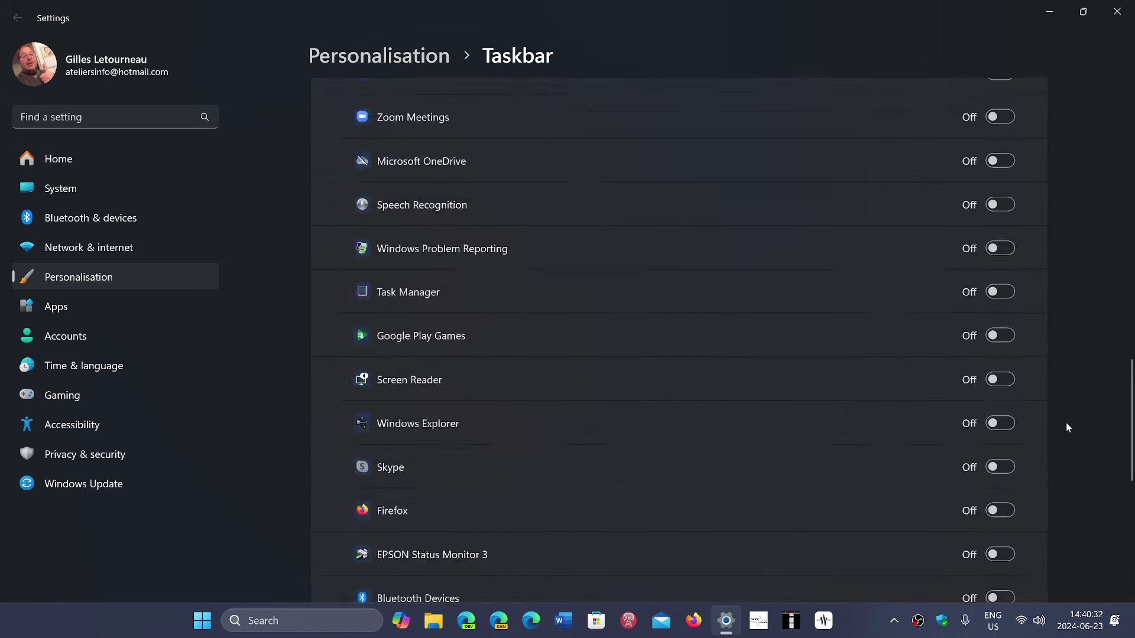
left_click(1117, 11)
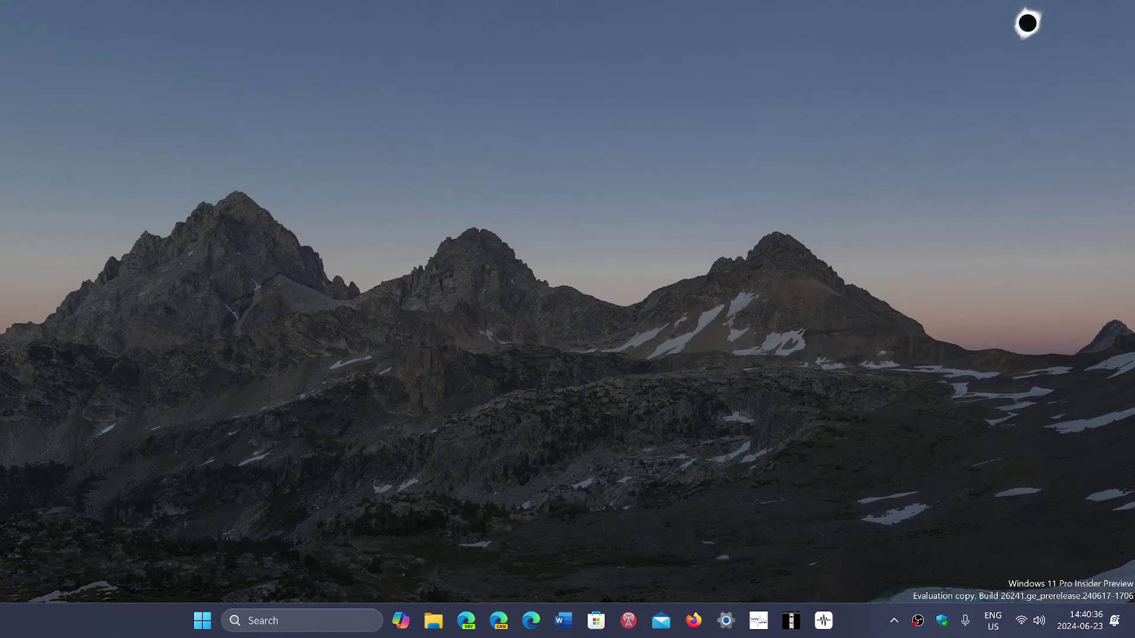